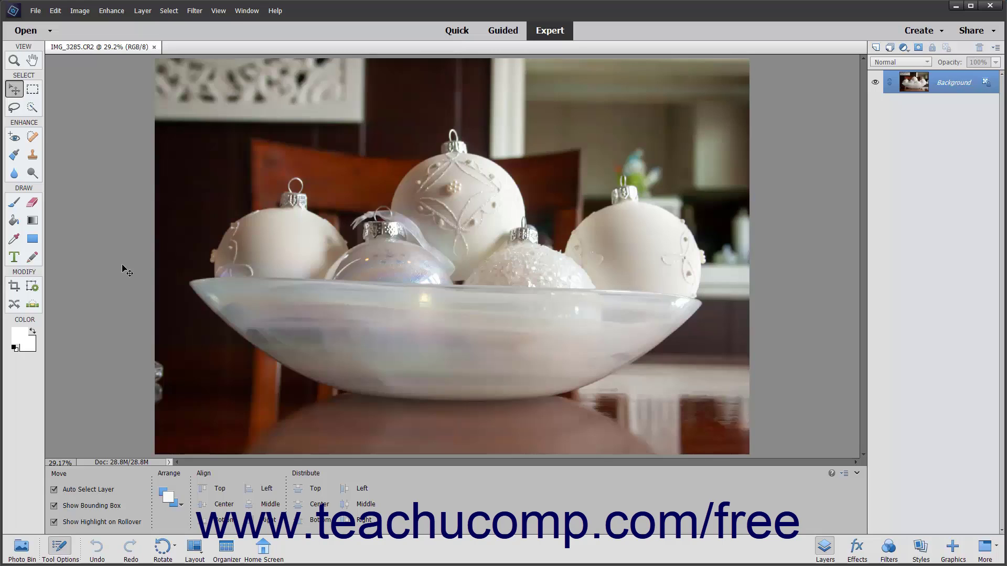
# Open the status-bar menu listing the document information it can display.
pyautogui.click(169, 462)
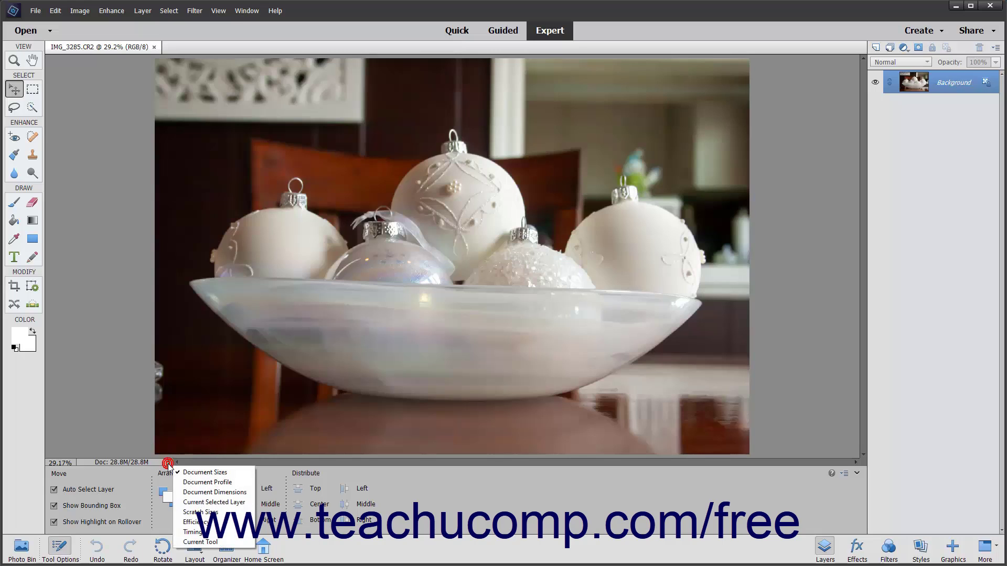
# Show Document Dimensions in the status bar and view the 12.96 × 8.64 inch, 300 ppi details.
pyautogui.click(209, 493)
pyautogui.click(150, 462)
pyautogui.click(150, 462)
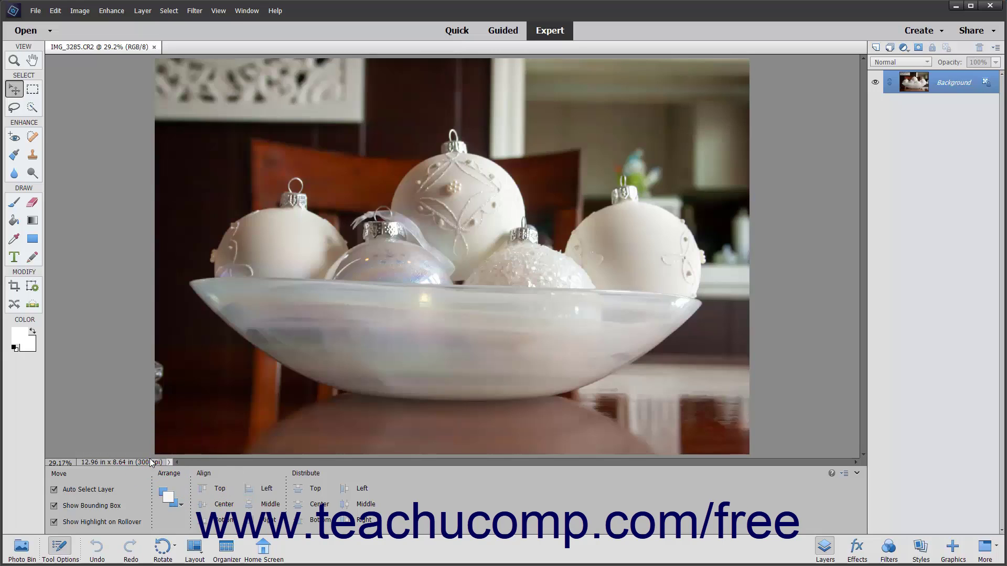
# Switch the status info back to Document Sizes, then view and dismiss the size popup.
pyautogui.click(169, 462)
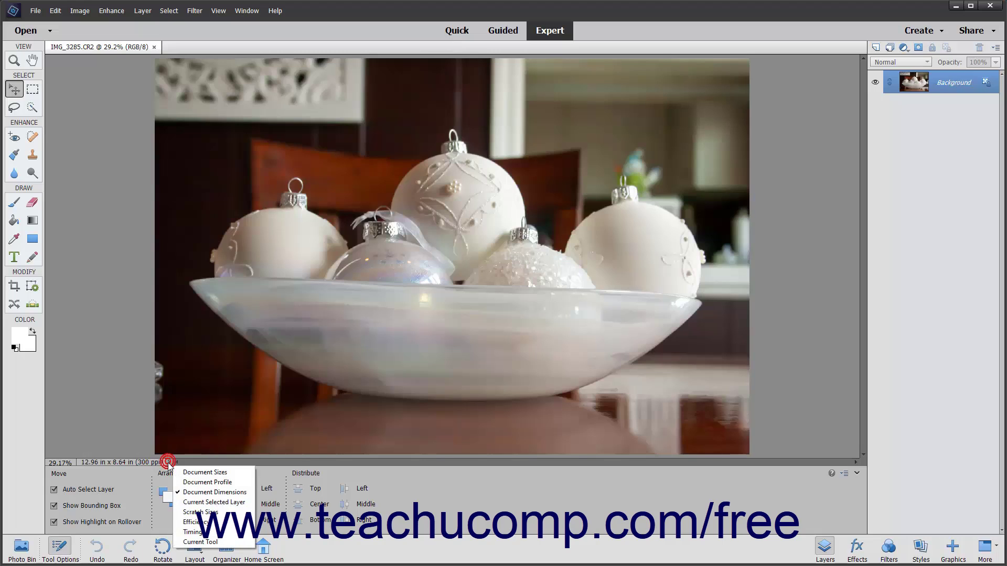
pyautogui.click(181, 472)
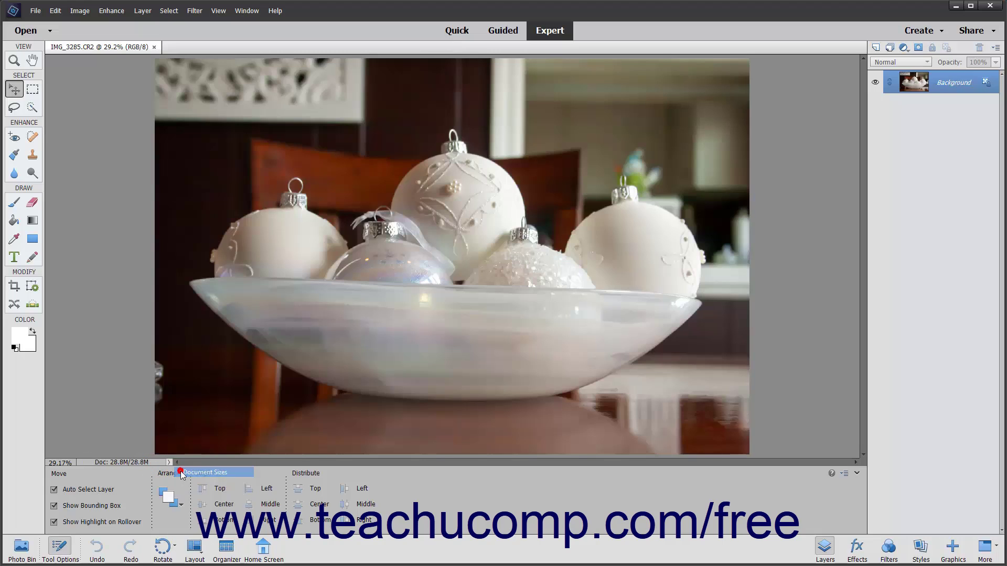
pyautogui.click(141, 464)
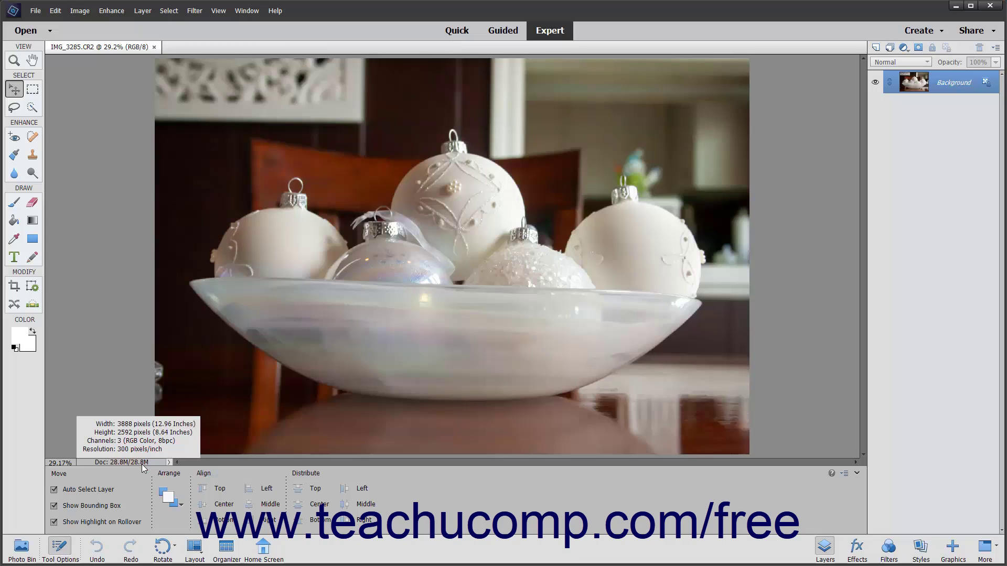
pyautogui.click(141, 464)
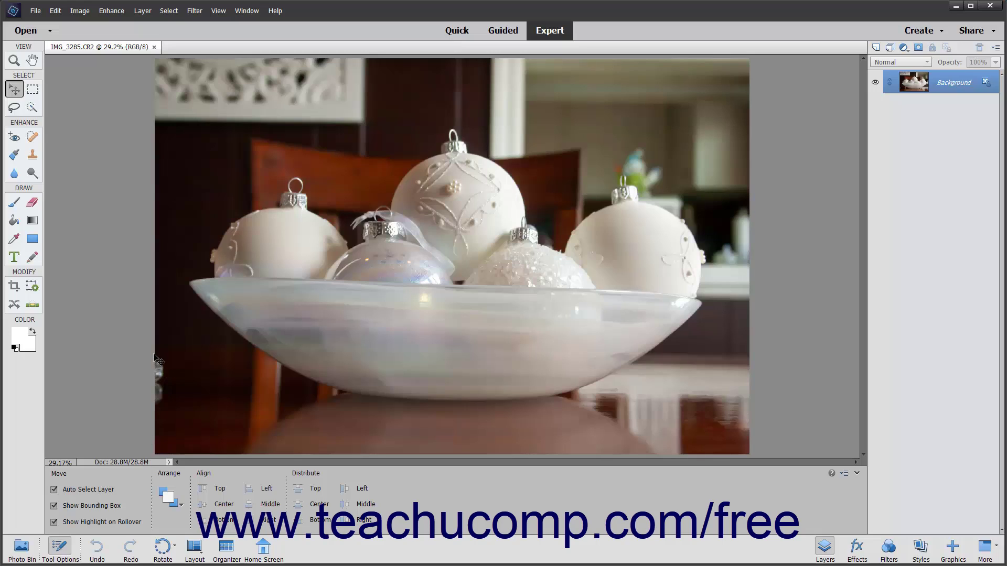
# Open the Image Size dialog from the Image > Resize menu.
pyautogui.click(86, 15)
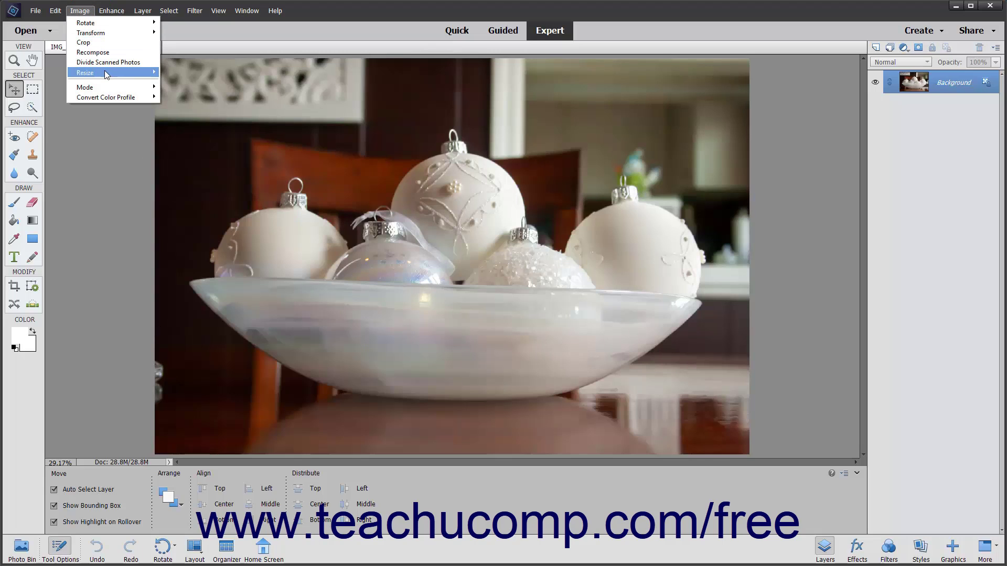
pyautogui.moveTo(107, 74)
pyautogui.click(178, 73)
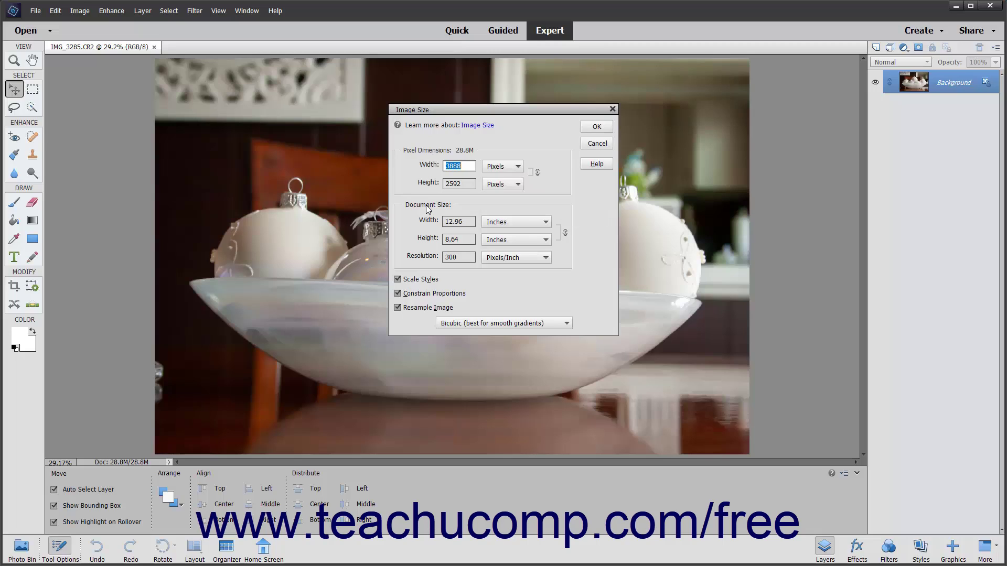
# Change the pixel width from 3888 to 2000 pixels, giving 2000 × 1333 pixels.
pyautogui.click(518, 166)
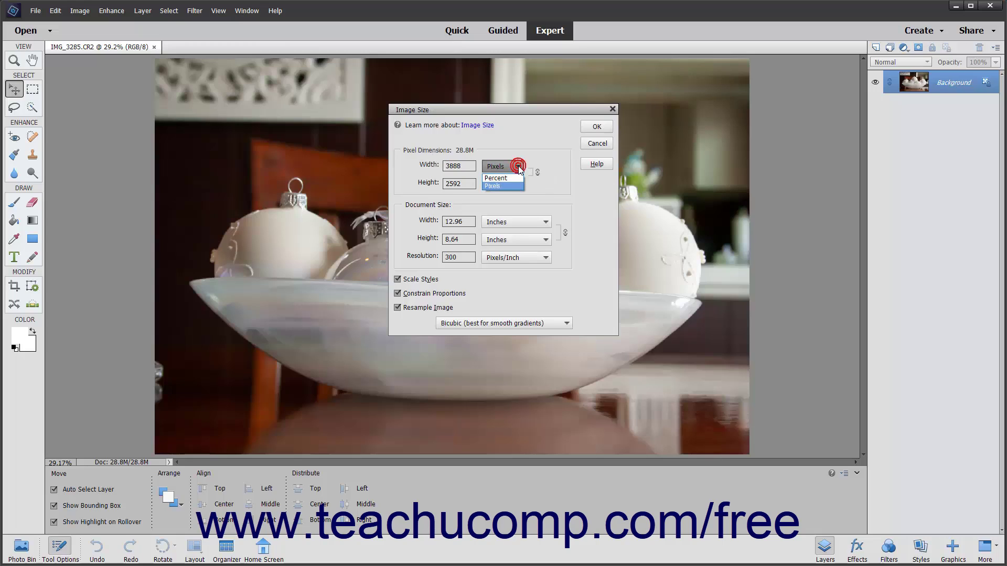
pyautogui.click(518, 167)
pyautogui.doubleClick(469, 166)
pyautogui.write('2000')
pyautogui.click(505, 168)
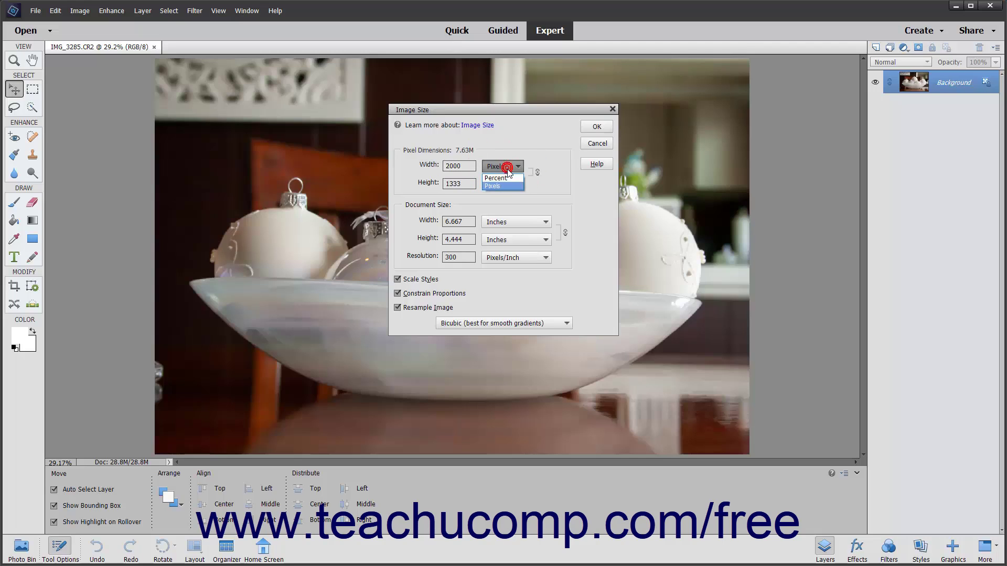
pyautogui.click(502, 182)
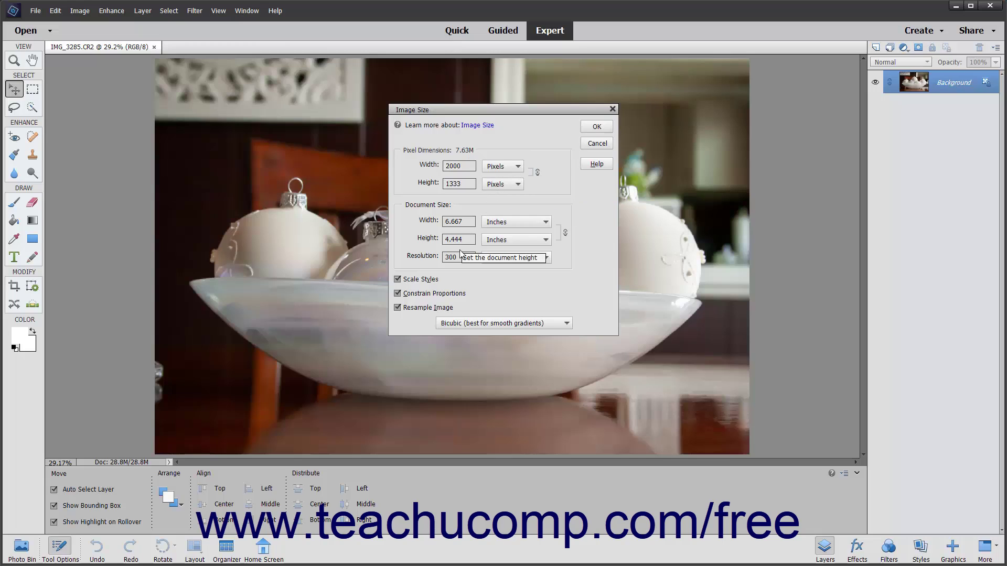
# Set the resolution to 72 pixels/inch, shrinking the image to 480 × 320 pixels.
pyautogui.doubleClick(456, 257)
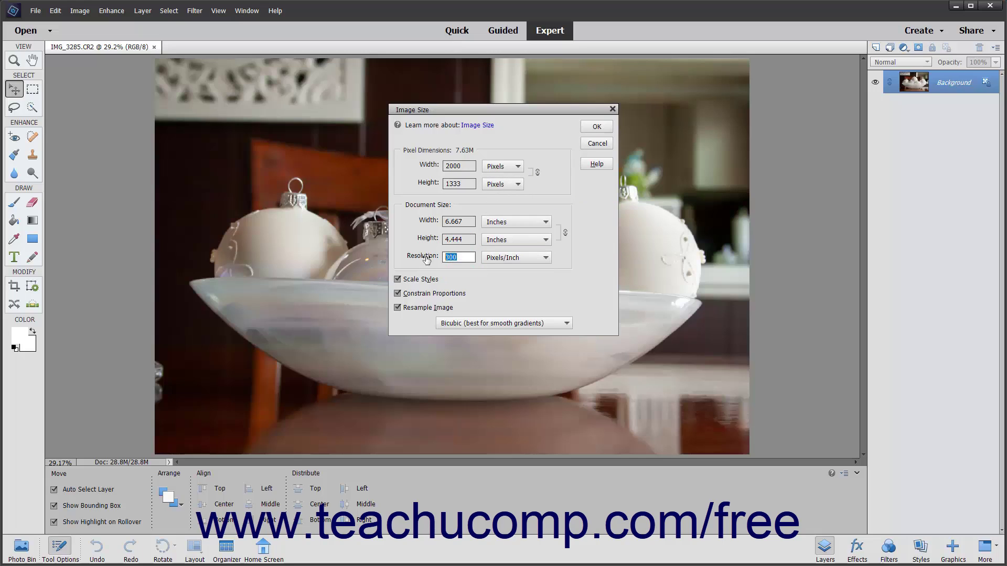
pyautogui.write('72')
pyautogui.click(515, 257)
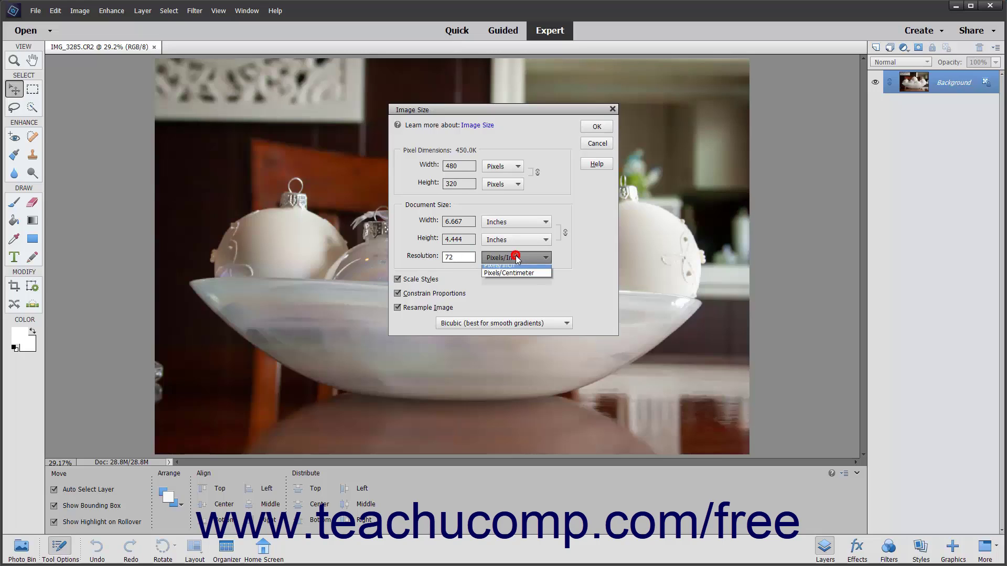
pyautogui.click(513, 266)
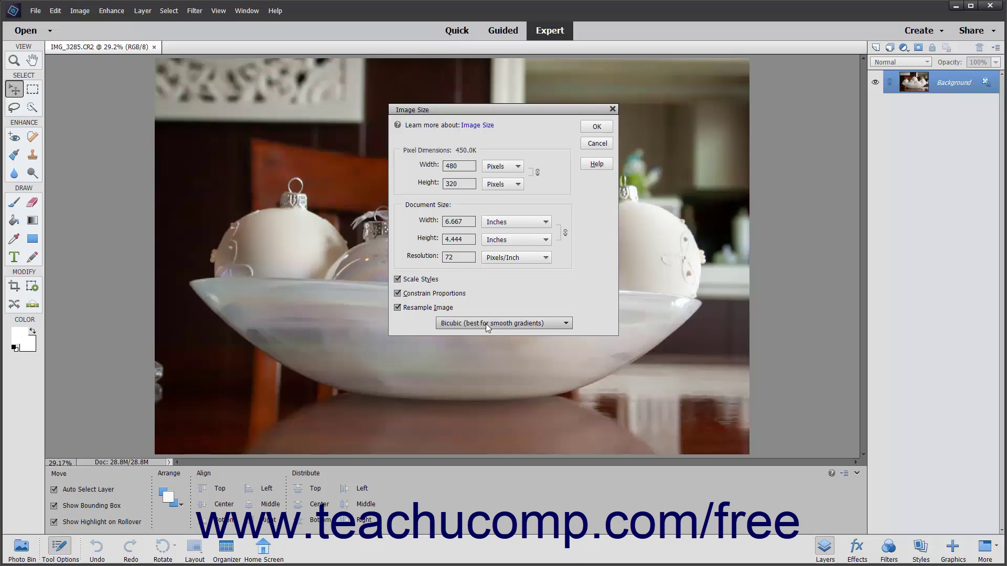
pyautogui.click(512, 323)
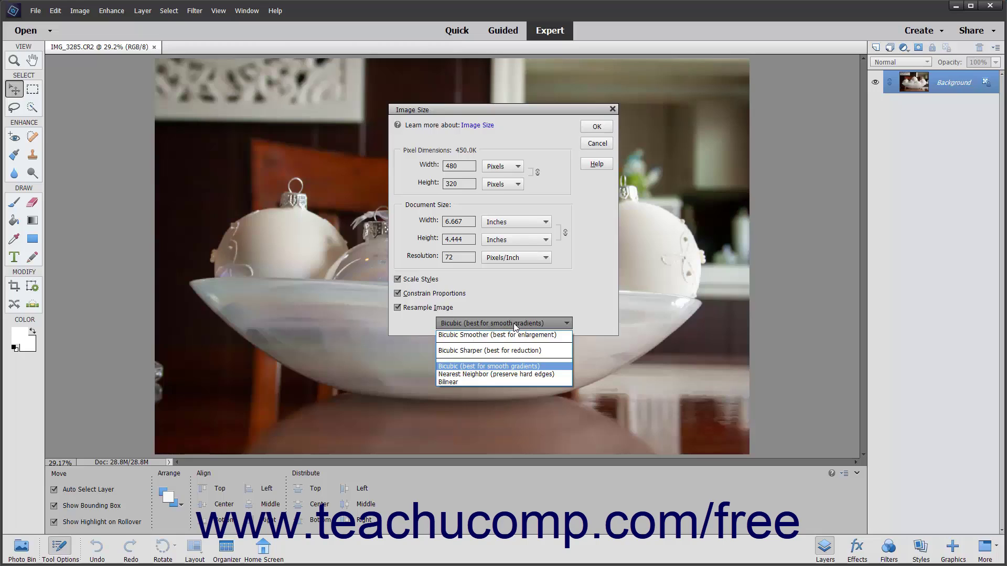
pyautogui.click(514, 324)
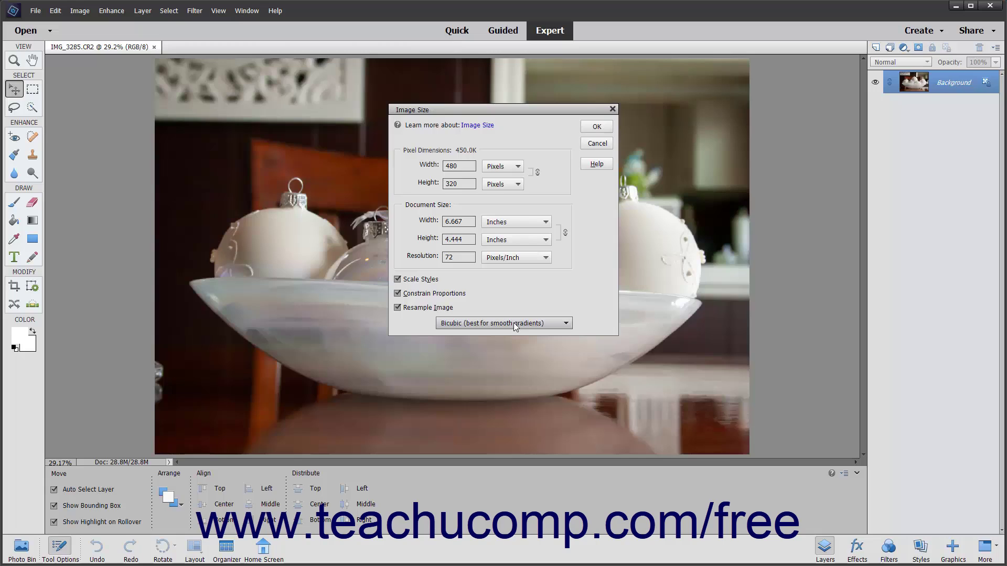
pyautogui.click(514, 323)
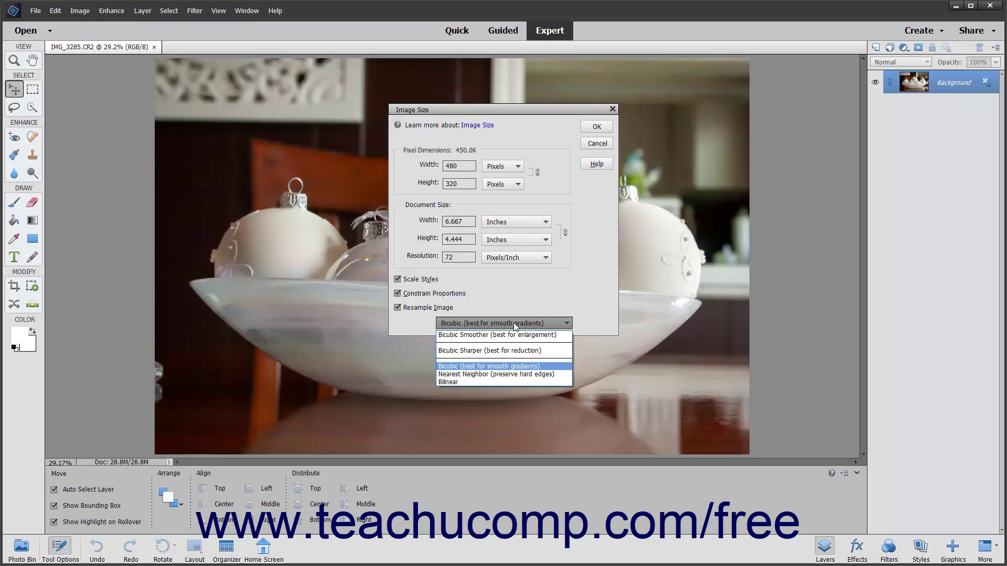
pyautogui.click(514, 323)
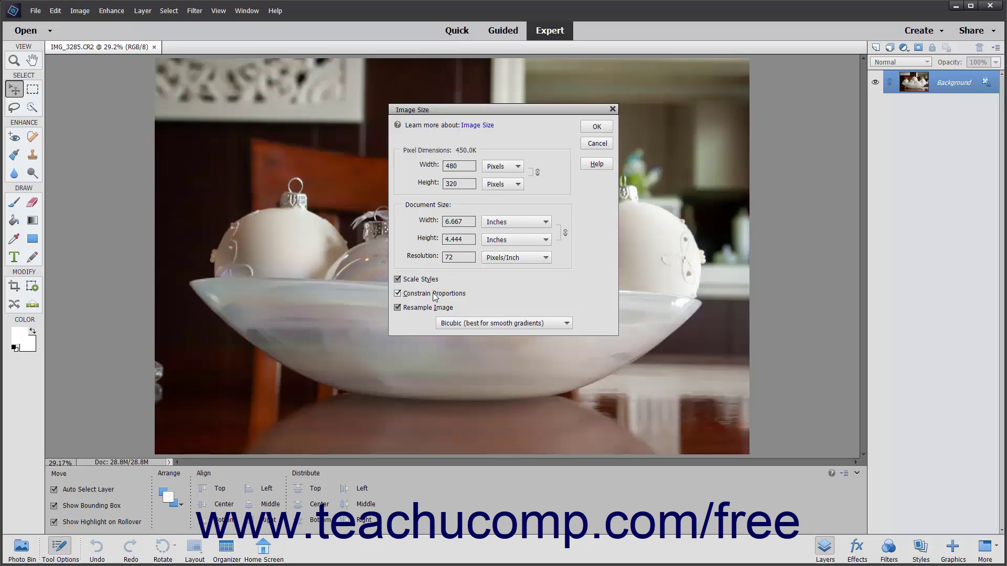
# Unlink proportions, then reset the dialog to the original 3888 × 2592 pixels at 300 ppi.
pyautogui.click(417, 297)
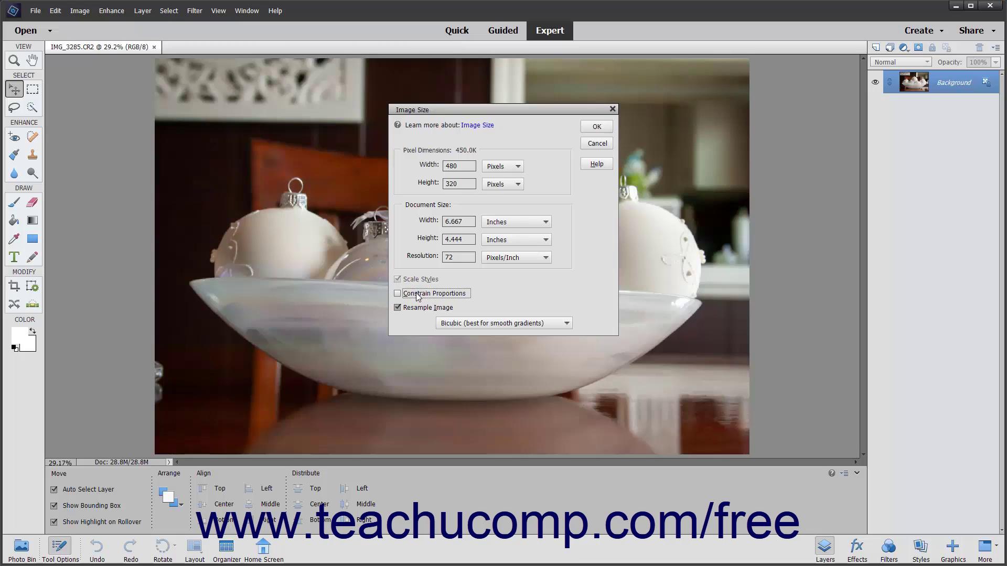
pyautogui.click(464, 168)
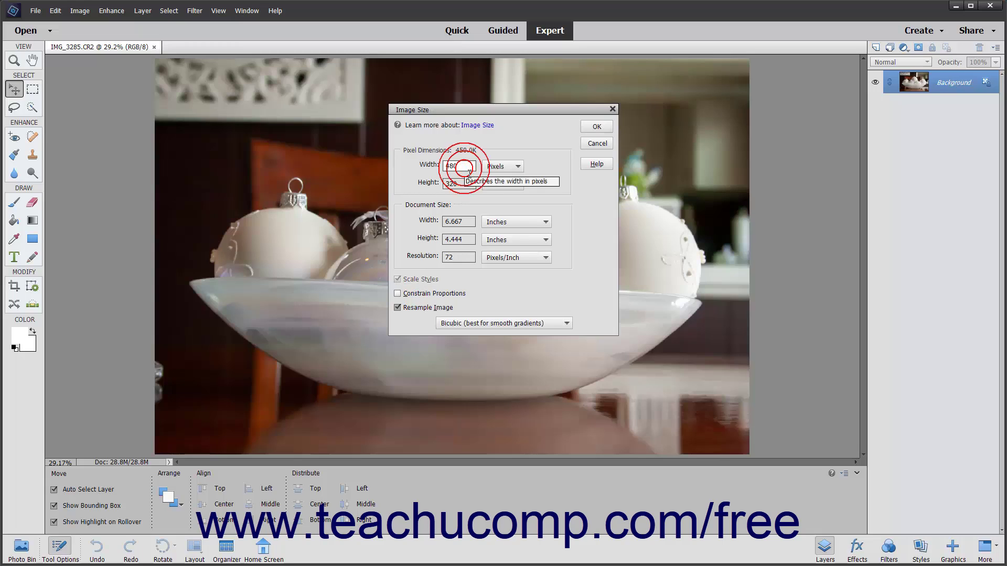
pyautogui.click(464, 184)
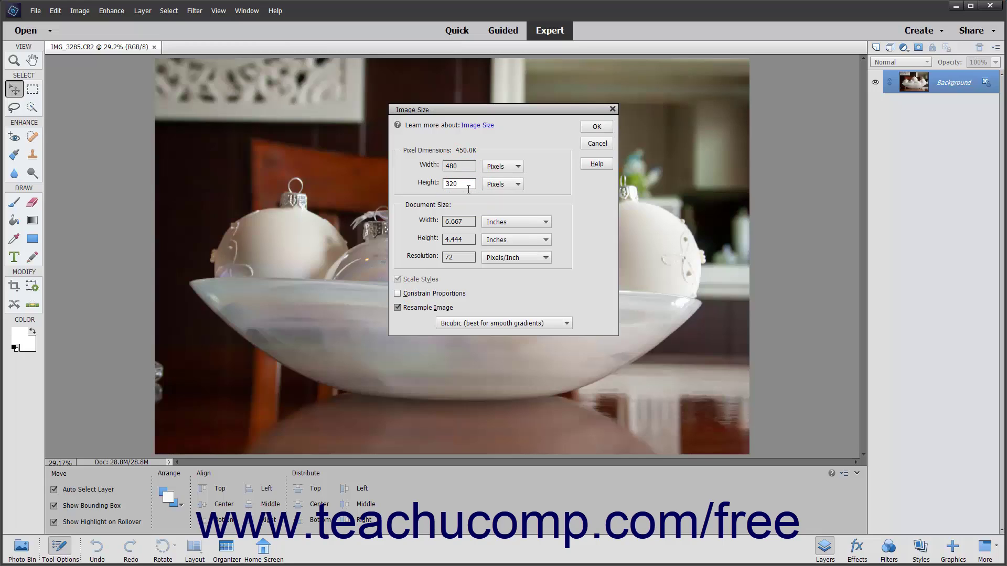
pyautogui.click(415, 295)
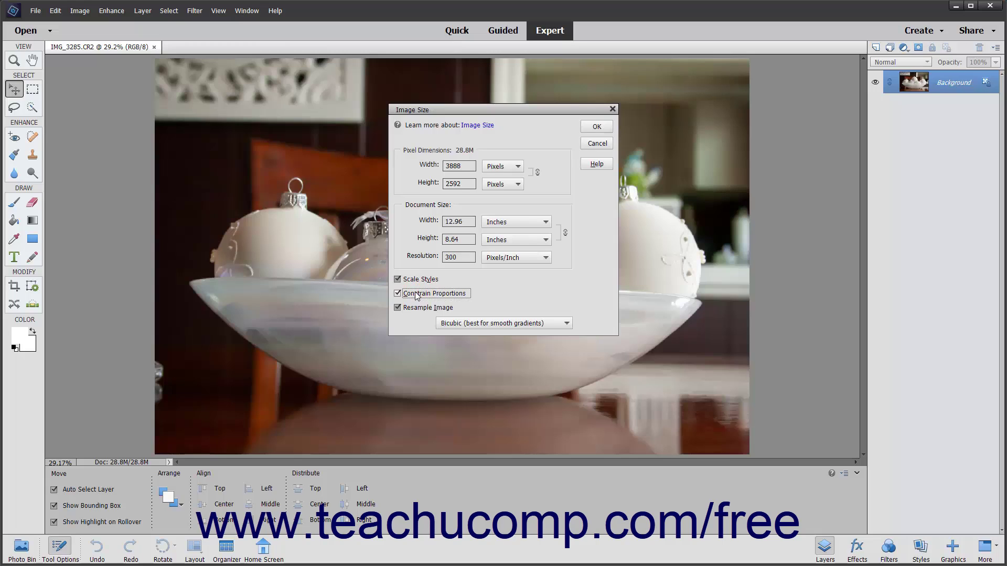
pyautogui.click(466, 221)
# Set the document width to 6 inches and resolution to 72 pixels/inch, giving 432 × 288 pixels.
pyautogui.write('6')
pyautogui.press('Tab')
pyautogui.press('Tab')
pyautogui.write('72')
pyautogui.click(472, 240)
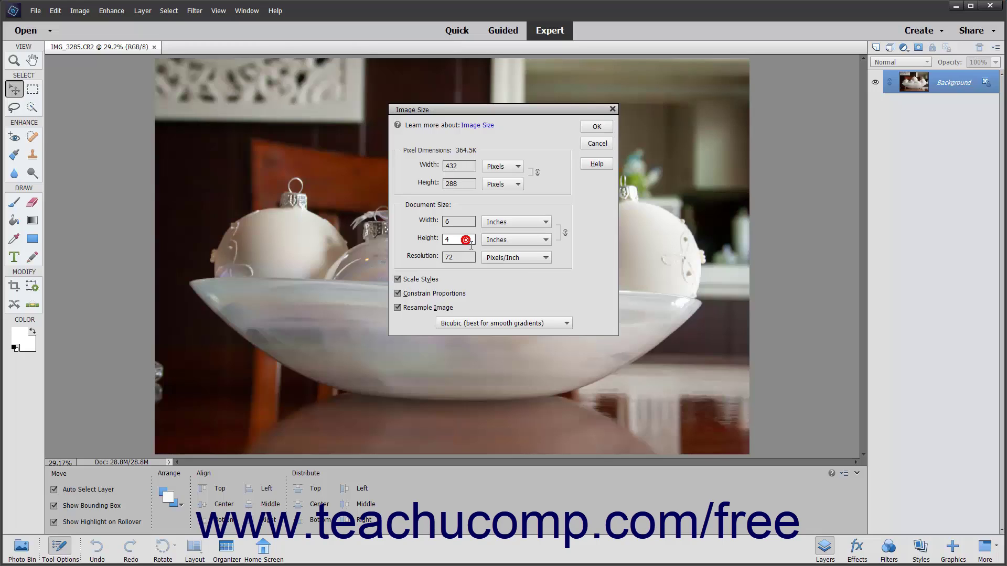